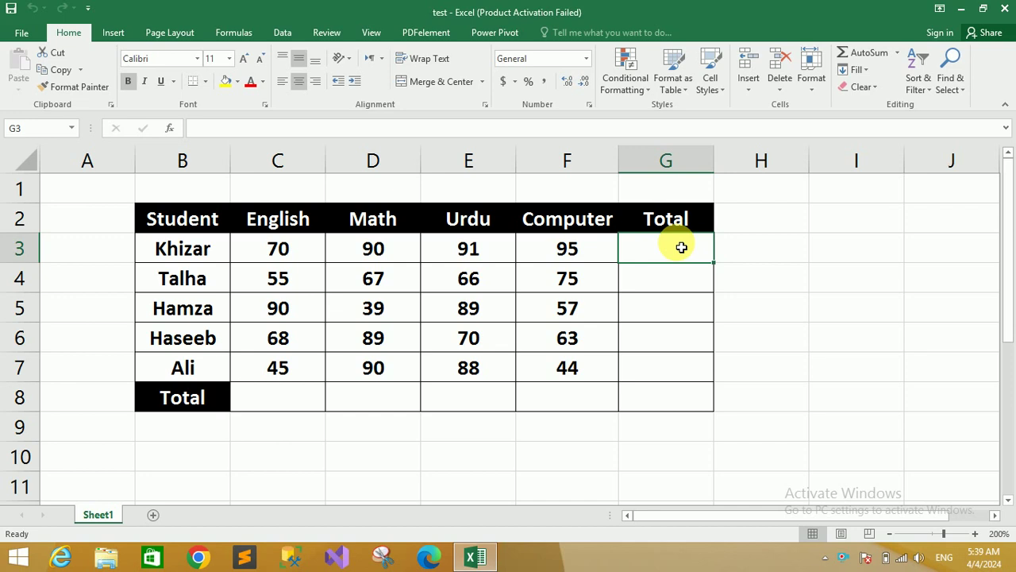
Enter =SUM(C3:F3) in G3 with AutoSum to total the row 3 marks, giving 346.
{"action": "left_click_drag", "start_coordinate": [285, 248], "coordinate": [578, 253]}
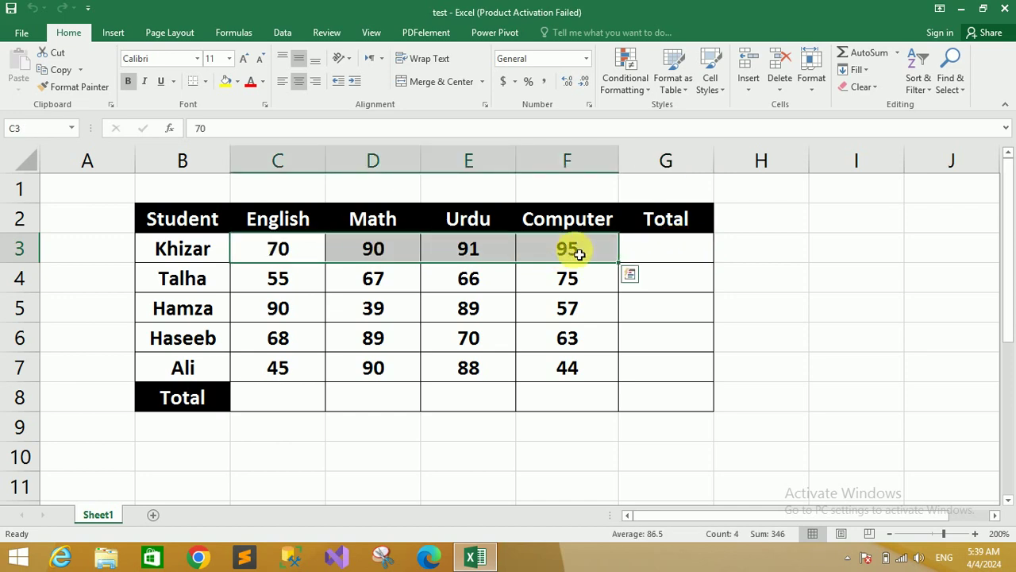
{"action": "left_click", "coordinate": [646, 254]}
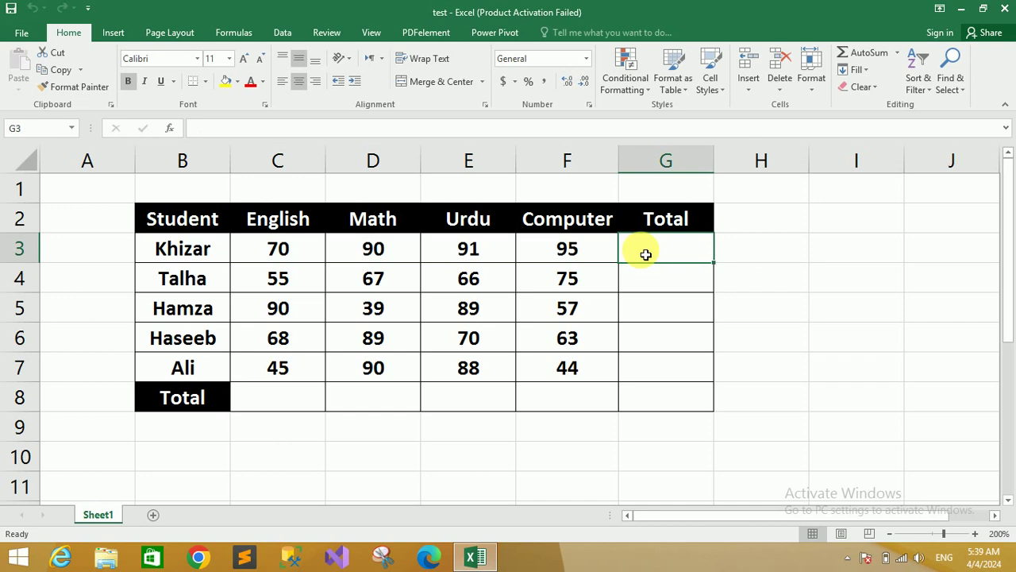
{"action": "left_click_drag", "start_coordinate": [298, 251], "coordinate": [295, 377]}
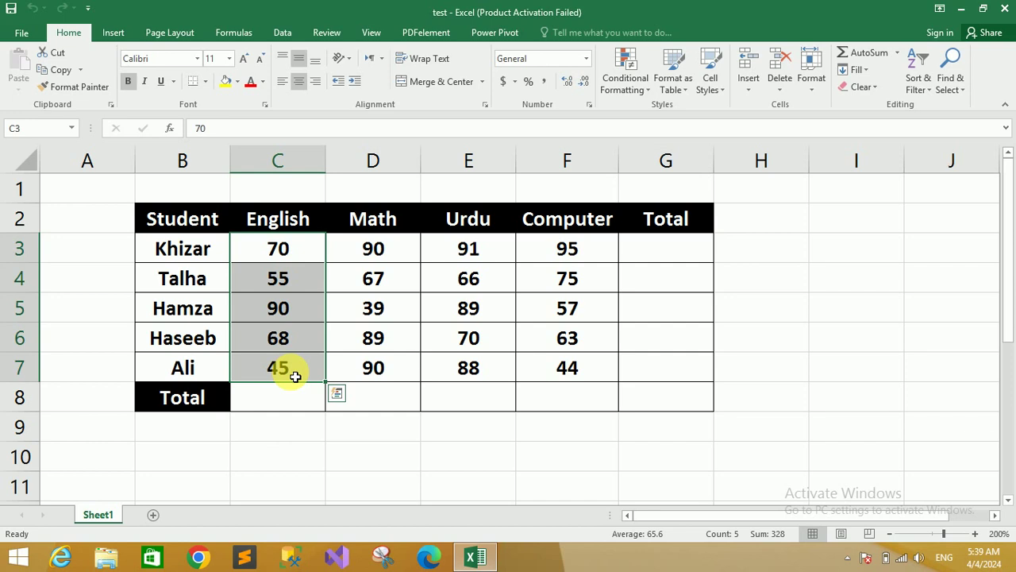
{"action": "left_click", "coordinate": [665, 257]}
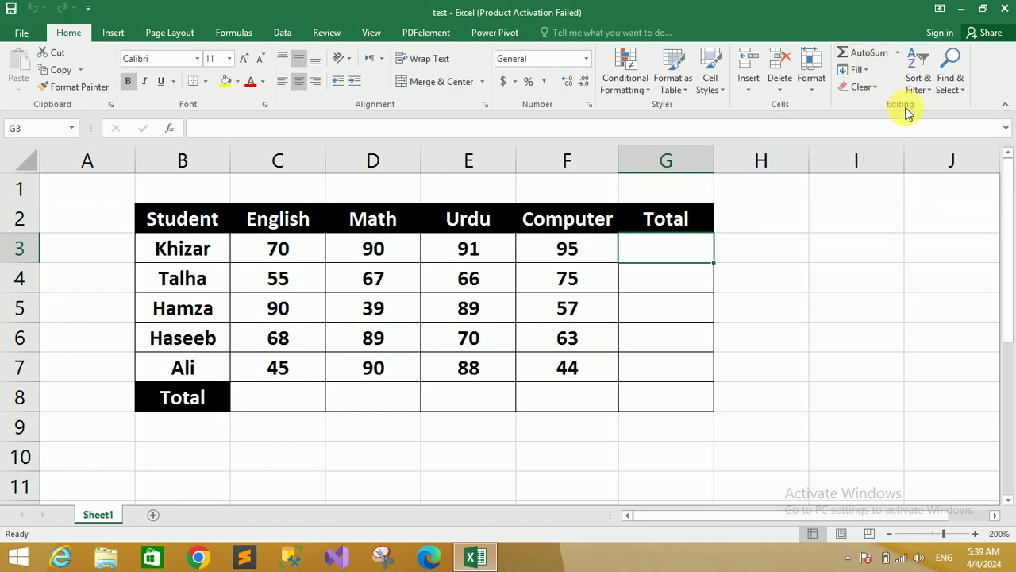
{"action": "left_click", "coordinate": [867, 56]}
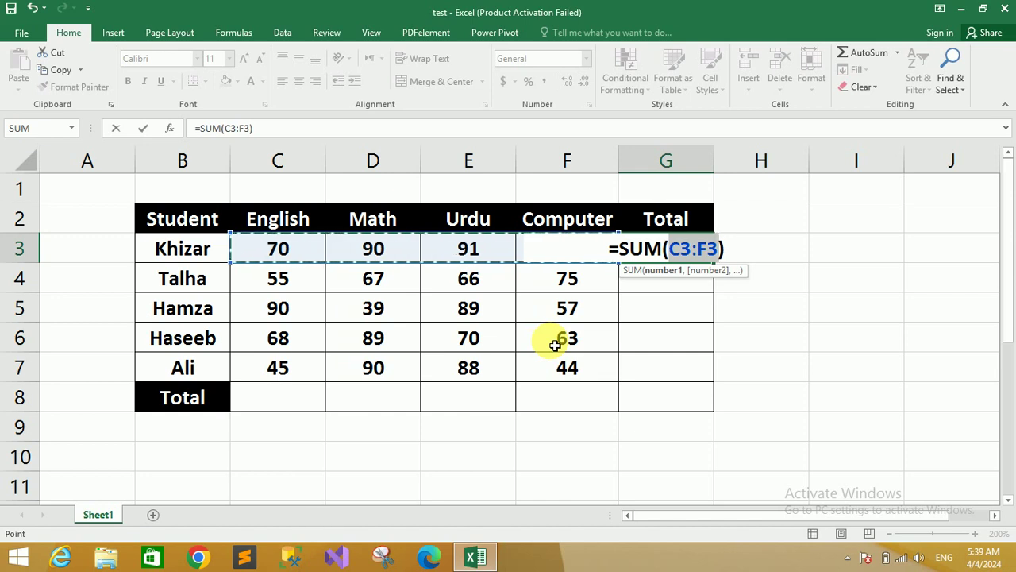
{"action": "key", "text": "Return"}
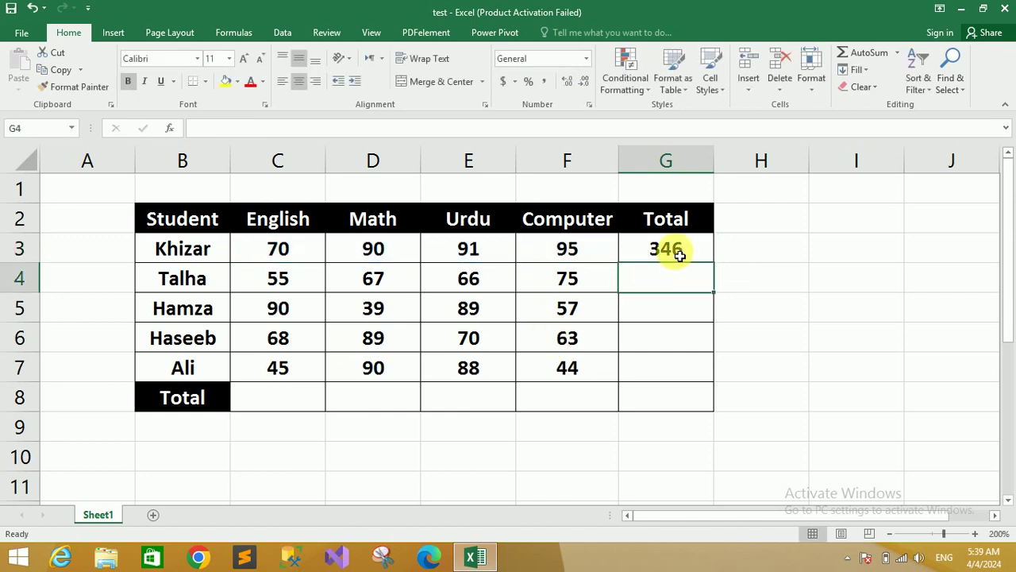
{"action": "left_click", "coordinate": [679, 253]}
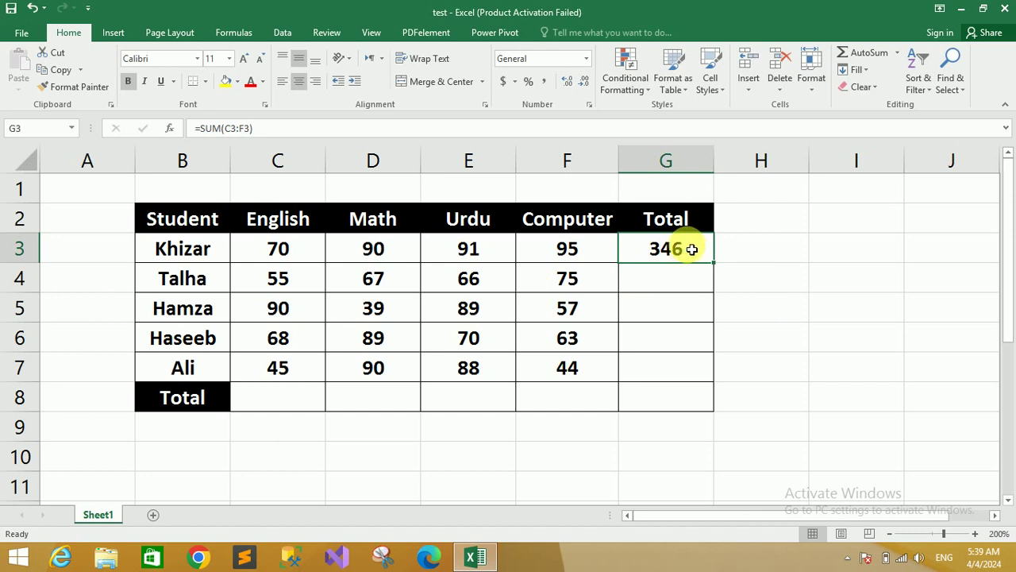
Fill the G3 SUM formula down to G7, giving totals 263, 275, 290 and 267.
{"action": "left_click", "coordinate": [218, 253]}
{"action": "left_click_drag", "start_coordinate": [270, 250], "coordinate": [526, 249]}
{"action": "left_click", "coordinate": [672, 254]}
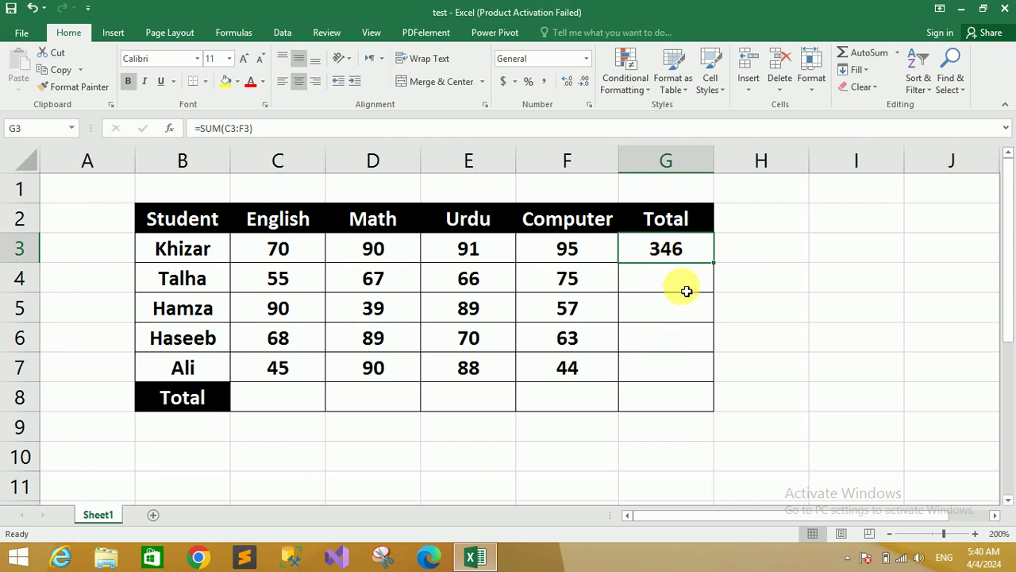
{"action": "left_click_drag", "start_coordinate": [718, 267], "coordinate": [718, 379]}
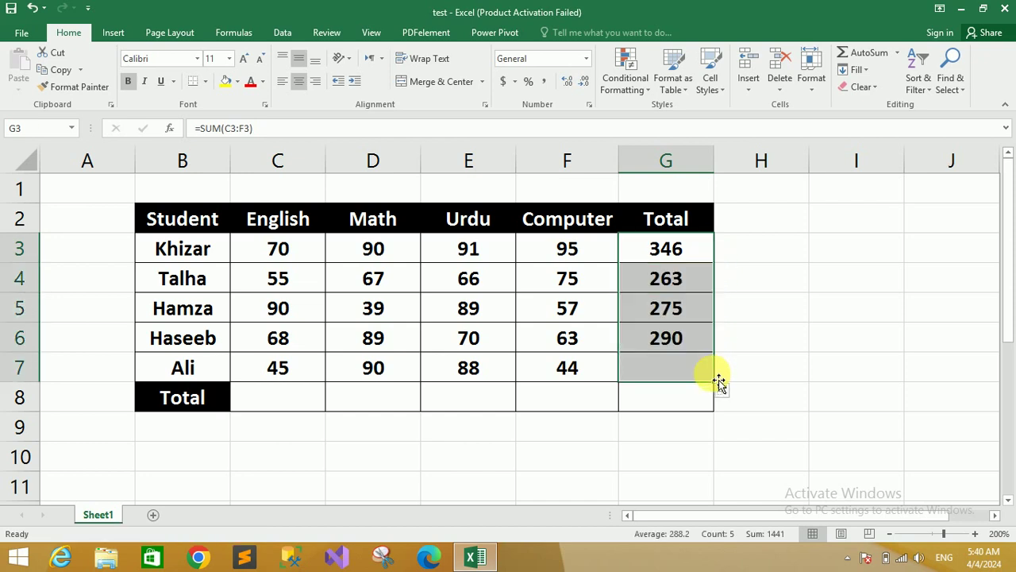
{"action": "left_click", "coordinate": [678, 346]}
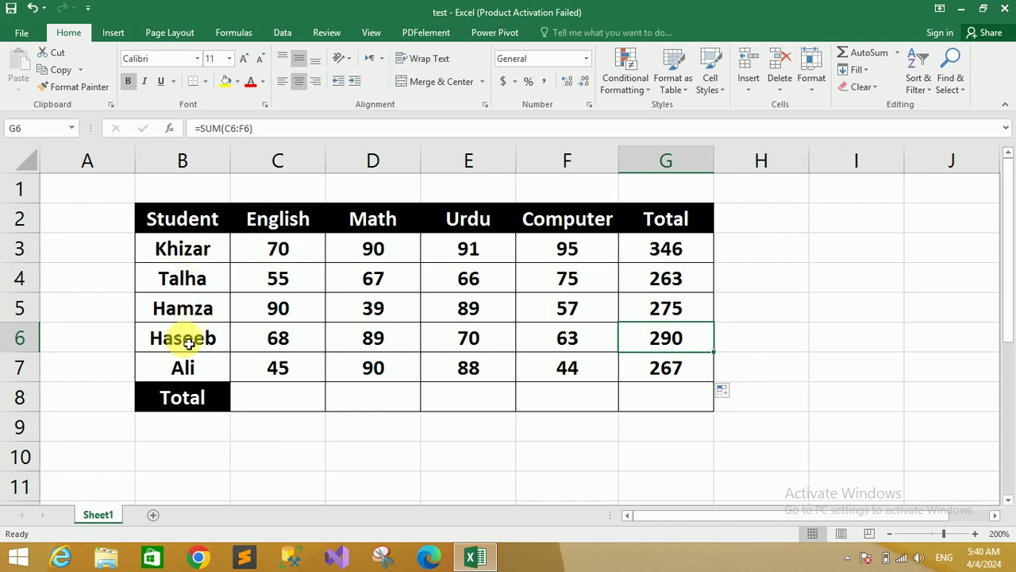
{"action": "left_click", "coordinate": [287, 253]}
{"action": "left_click_drag", "start_coordinate": [287, 252], "coordinate": [277, 369]}
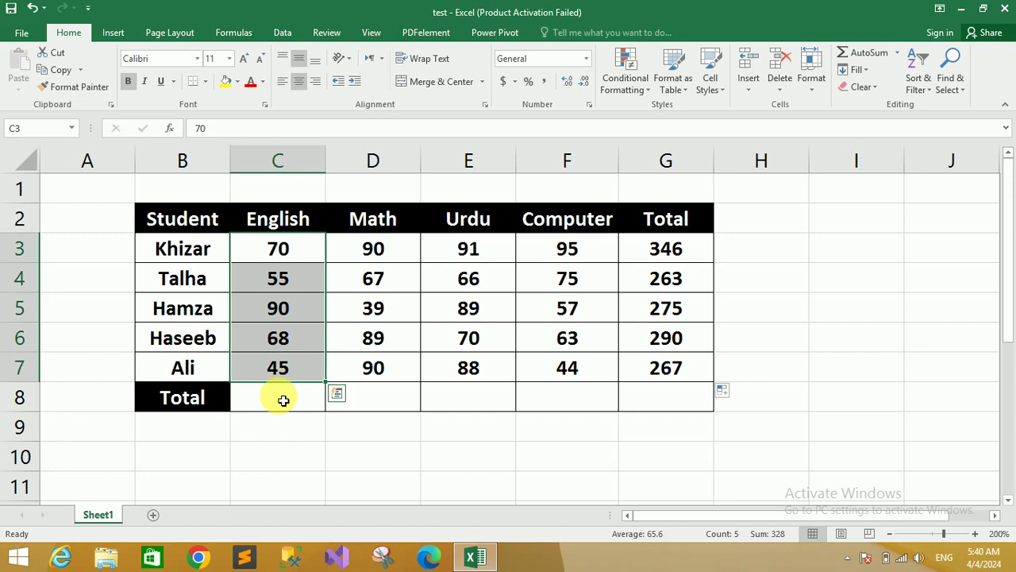
Start an AutoSum in C8 over the English marks C3:C7.
{"action": "left_click", "coordinate": [284, 400]}
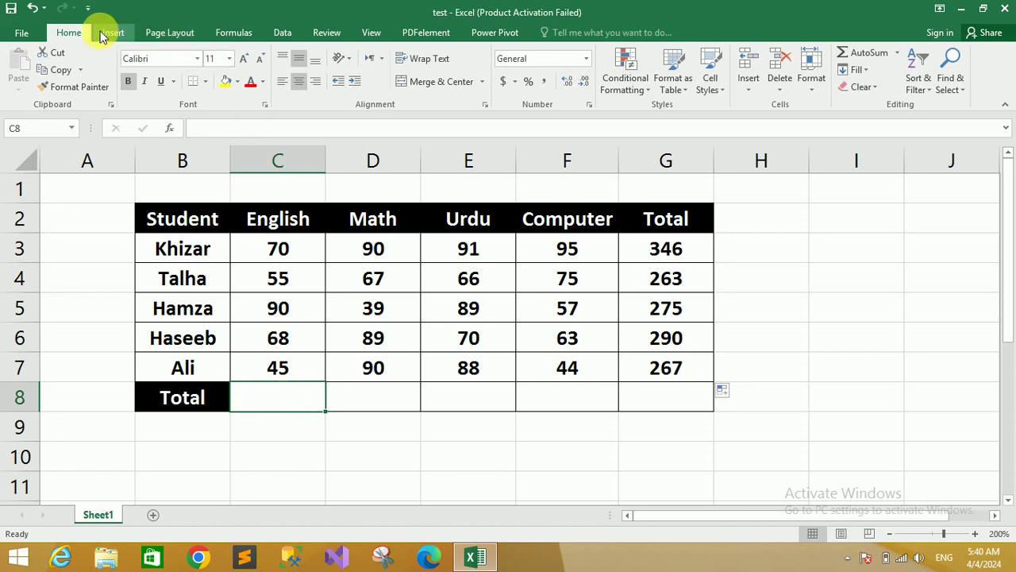
{"action": "left_click", "coordinate": [861, 55]}
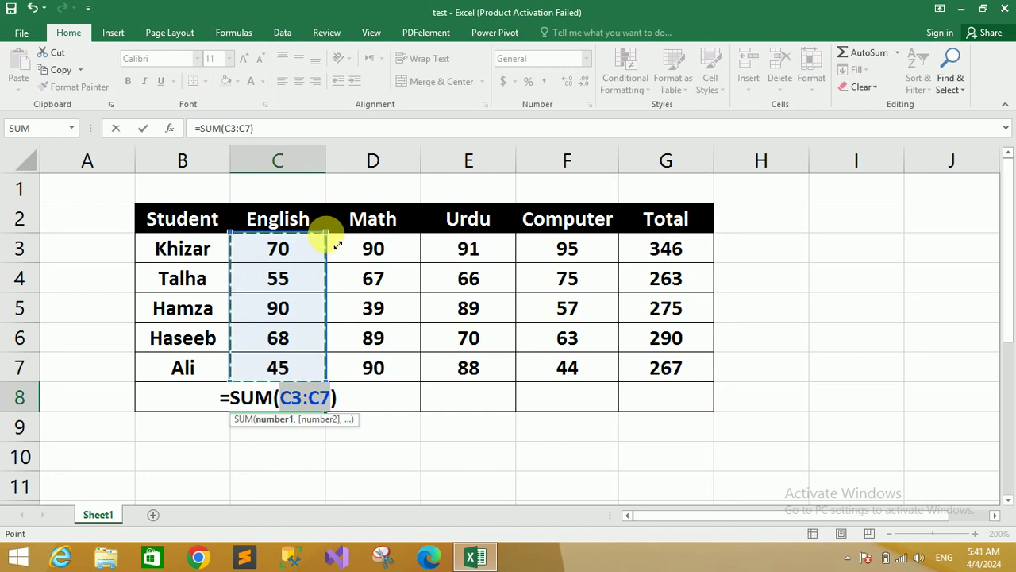
Try other ranges, then commit =SUM(C3:C7) in C8 for an English total of 328.
{"action": "left_click_drag", "start_coordinate": [338, 244], "coordinate": [339, 287]}
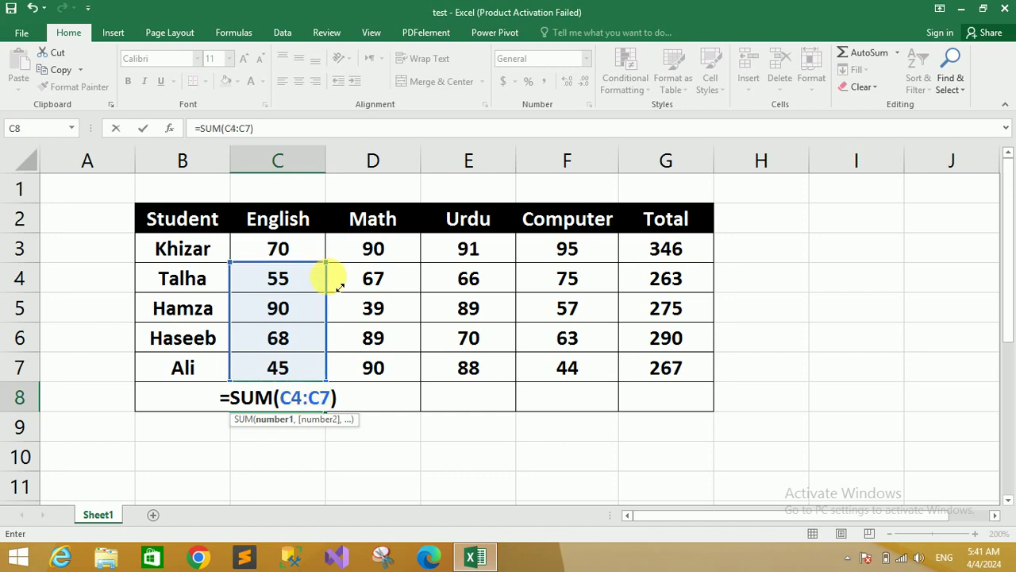
{"action": "mouse_move", "coordinate": [339, 286]}
{"action": "left_mouse_down"}
{"action": "mouse_move", "coordinate": [342, 315]}
{"action": "mouse_move", "coordinate": [450, 278]}
{"action": "left_mouse_up"}
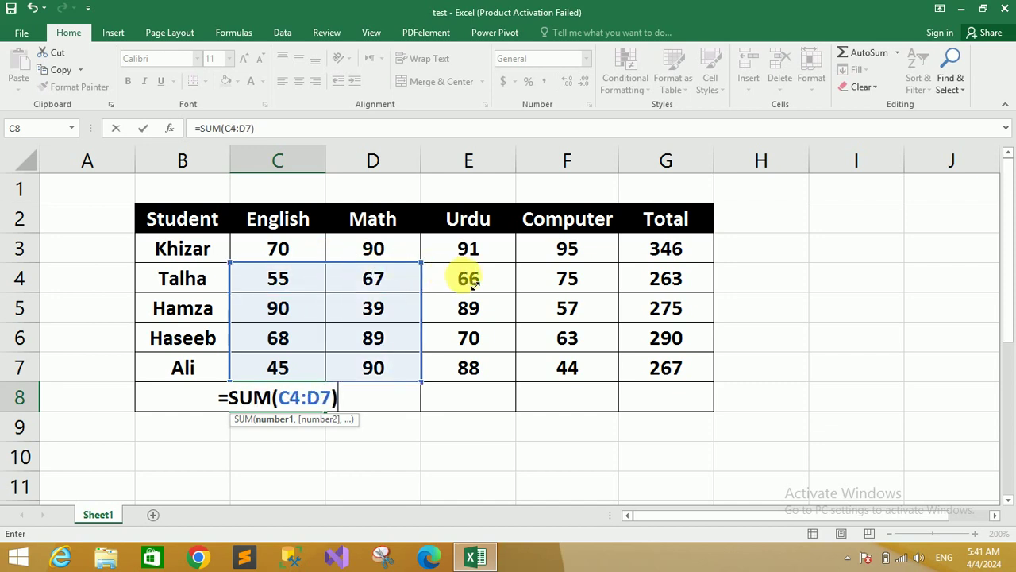
{"action": "mouse_move", "coordinate": [450, 279]}
{"action": "left_mouse_down"}
{"action": "mouse_move", "coordinate": [404, 284]}
{"action": "mouse_move", "coordinate": [337, 245]}
{"action": "left_mouse_up"}
{"action": "key", "text": "Return"}
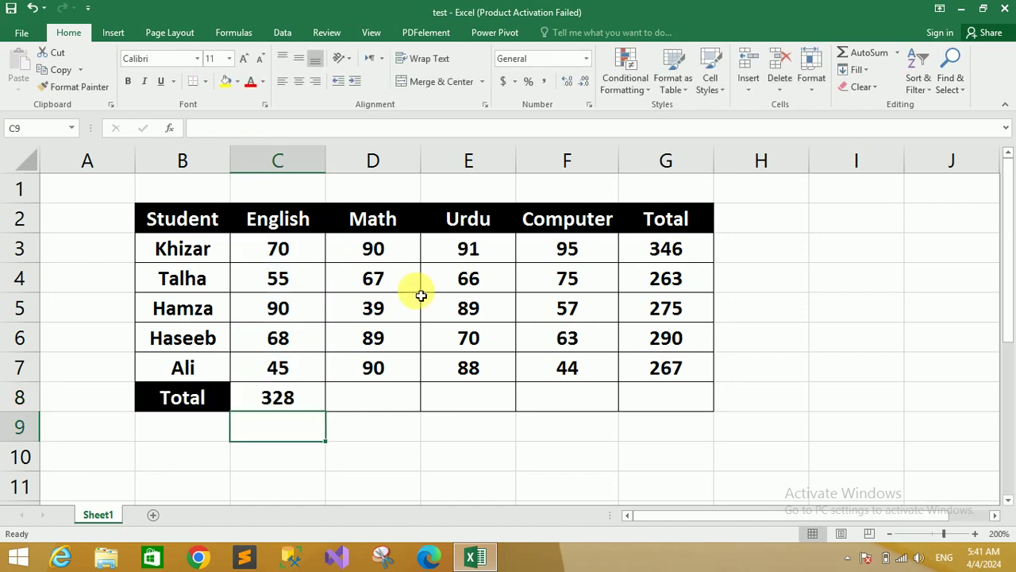
{"action": "left_click", "coordinate": [278, 401]}
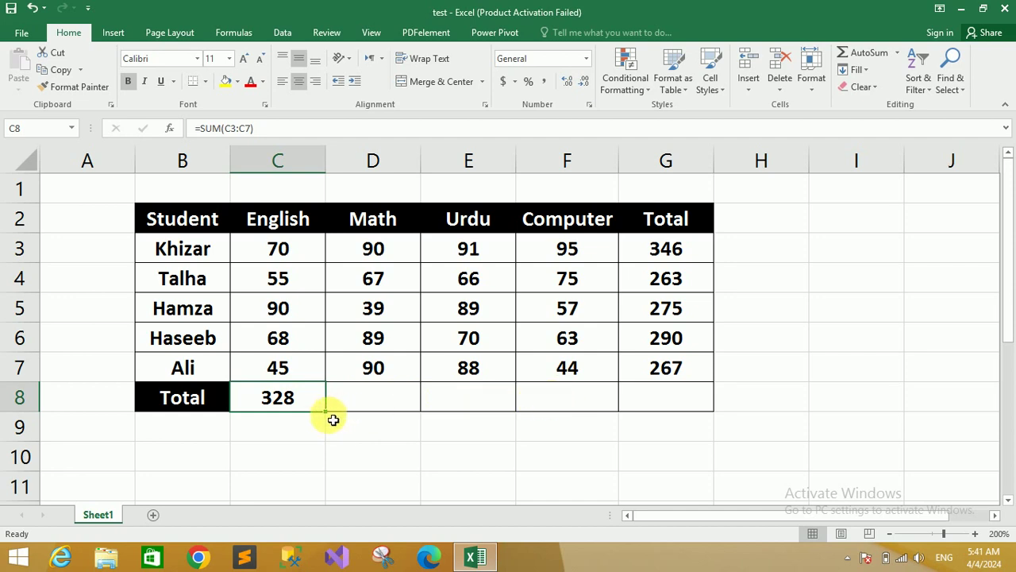
Fill the C8 total across to F8 for 375, 404 and 334, then check formulas in G3 and C8.
{"action": "left_click_drag", "start_coordinate": [331, 418], "coordinate": [547, 411]}
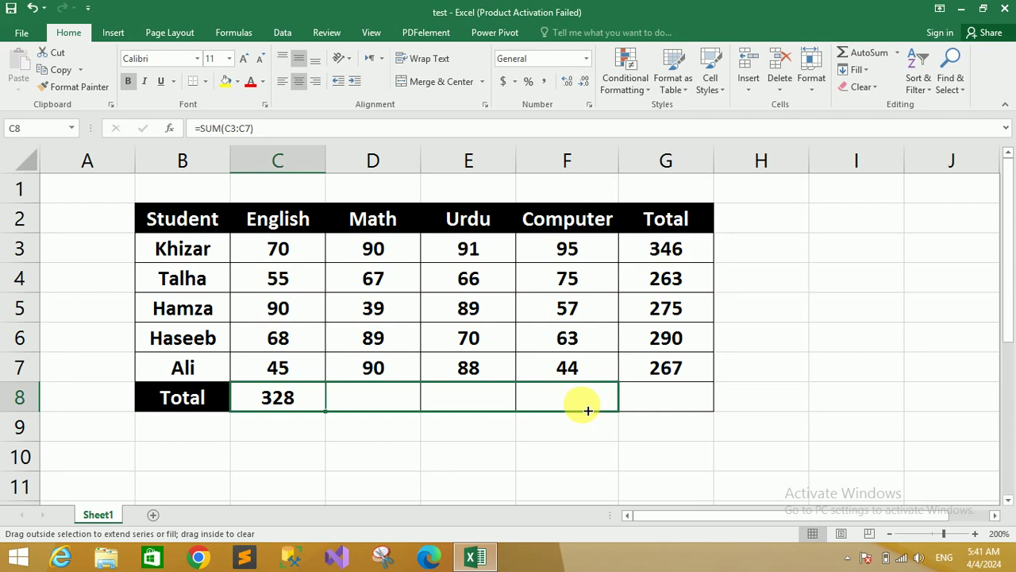
{"action": "left_click_drag", "start_coordinate": [546, 410], "coordinate": [586, 410]}
{"action": "left_click", "coordinate": [667, 403]}
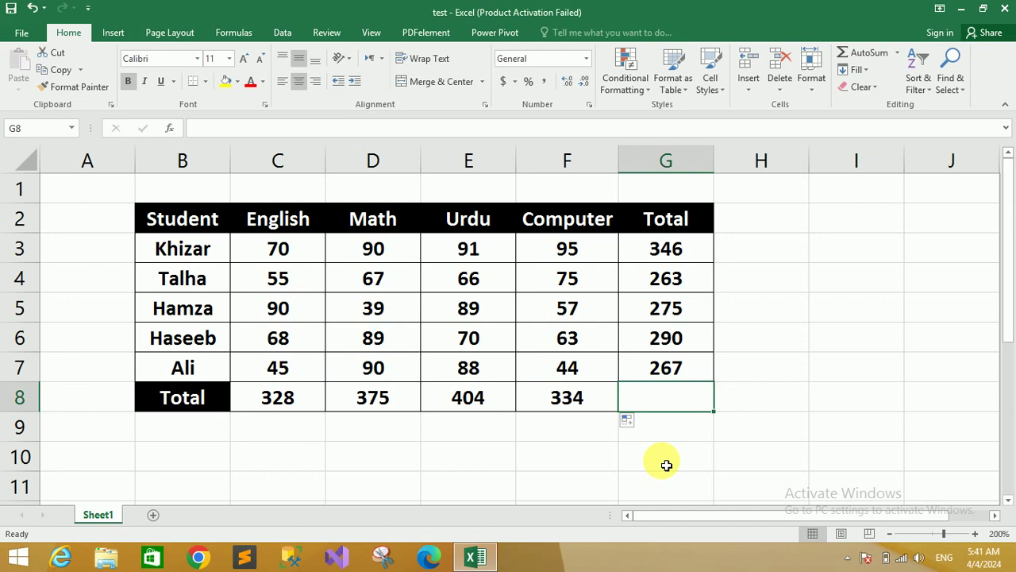
{"action": "left_click", "coordinate": [674, 262]}
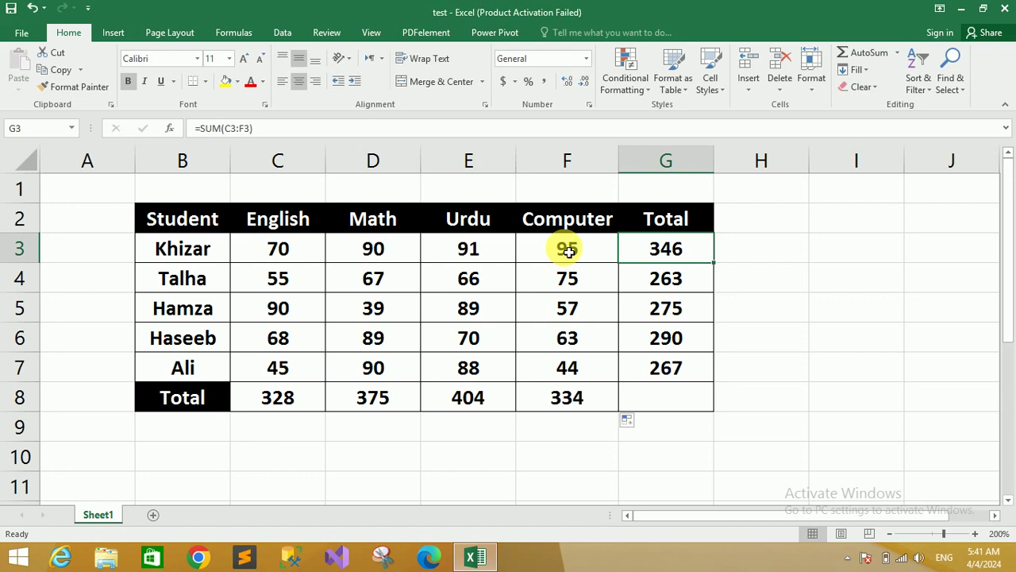
{"action": "left_click", "coordinate": [287, 399]}
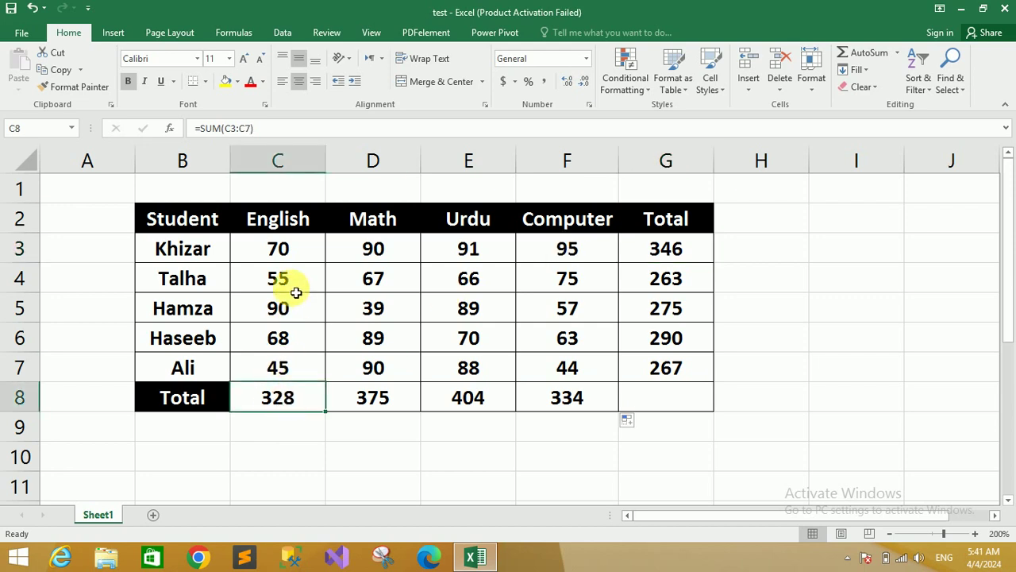